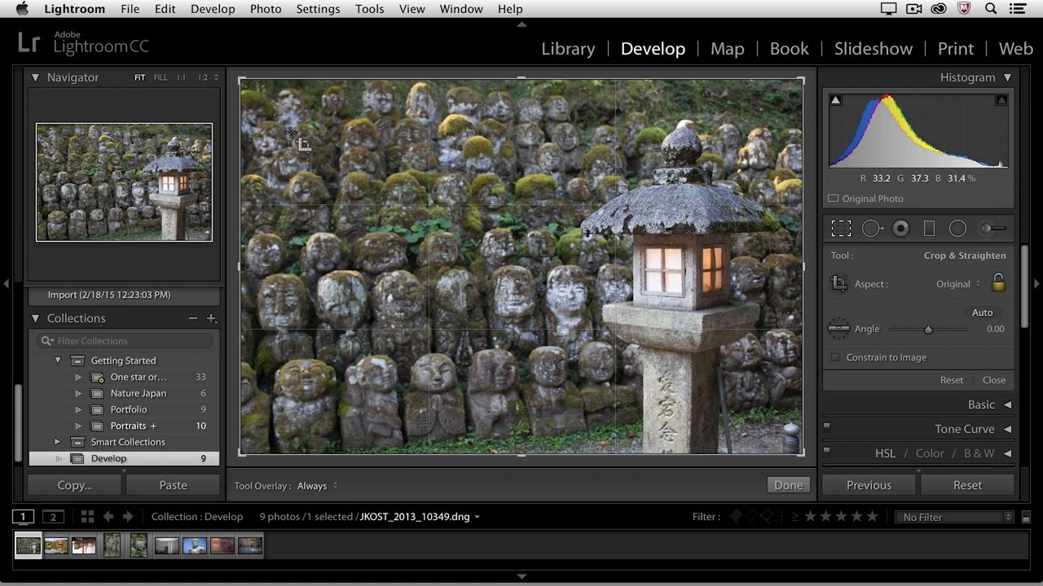
Draw a crop around the central statues and lantern, reposition the photo inside it and enlarge the frame from its upper-left corner and upper edge.
left_click_drag(295, 124, 737, 389)
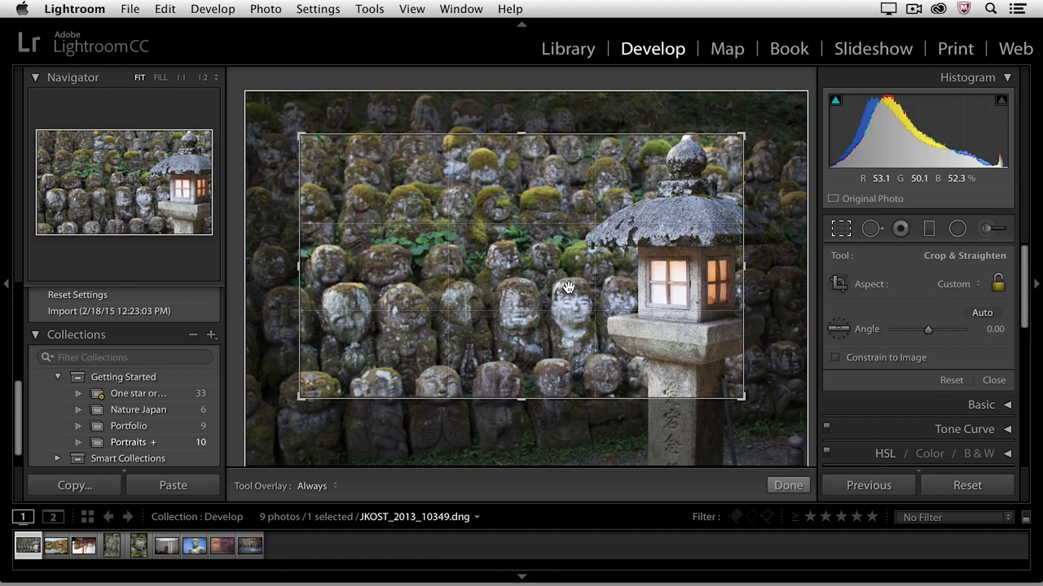
mouse_move(567, 287)
left_mouse_down()
mouse_move(601, 244)
mouse_move(612, 278)
mouse_move(538, 322)
mouse_move(487, 229)
mouse_move(555, 276)
left_mouse_up()
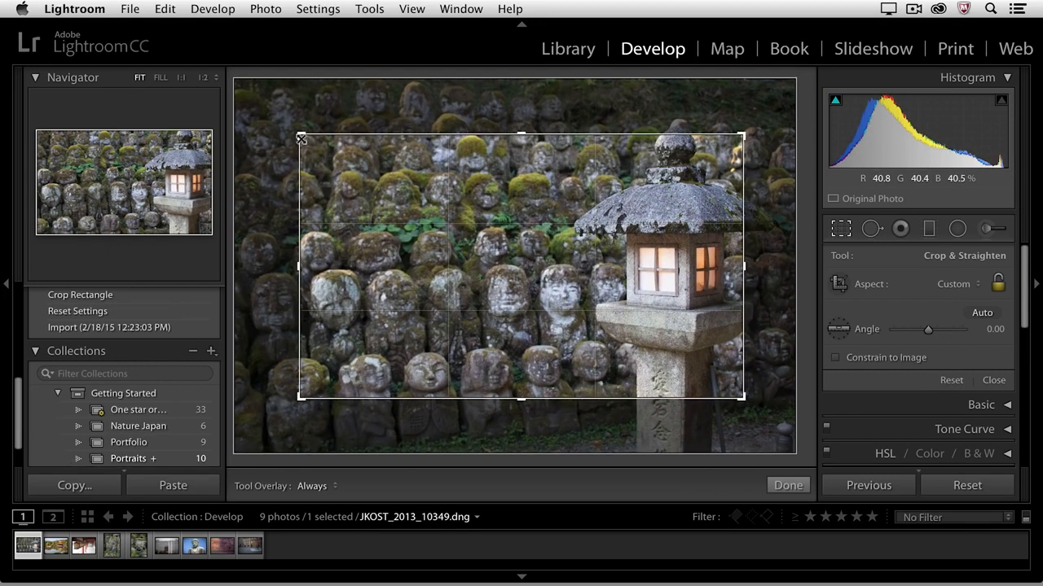
left_click_drag(300, 136, 293, 111)
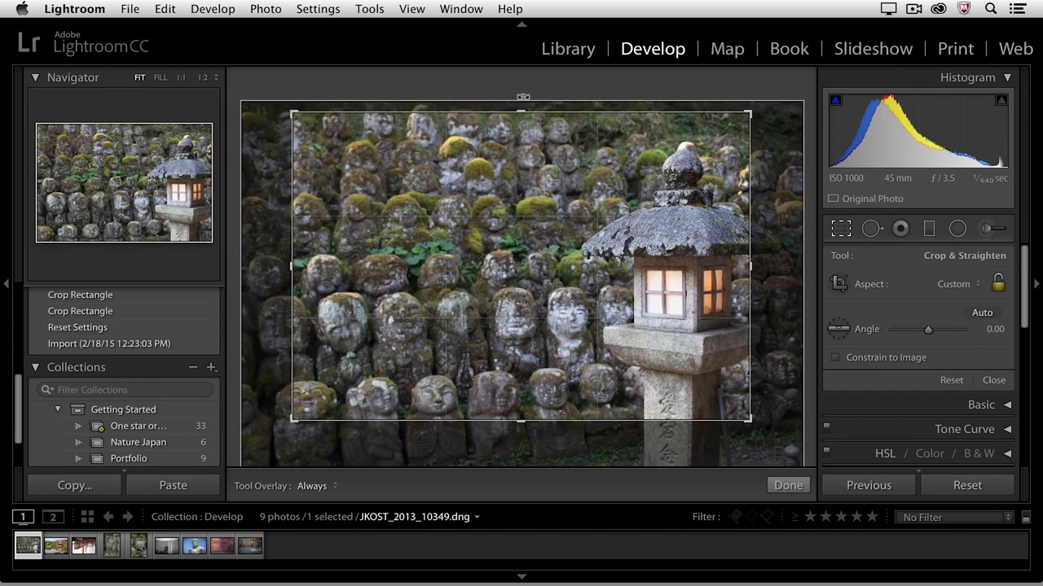
mouse_move(521, 110)
left_mouse_down()
mouse_move(523, 179)
mouse_move(516, 108)
left_mouse_up()
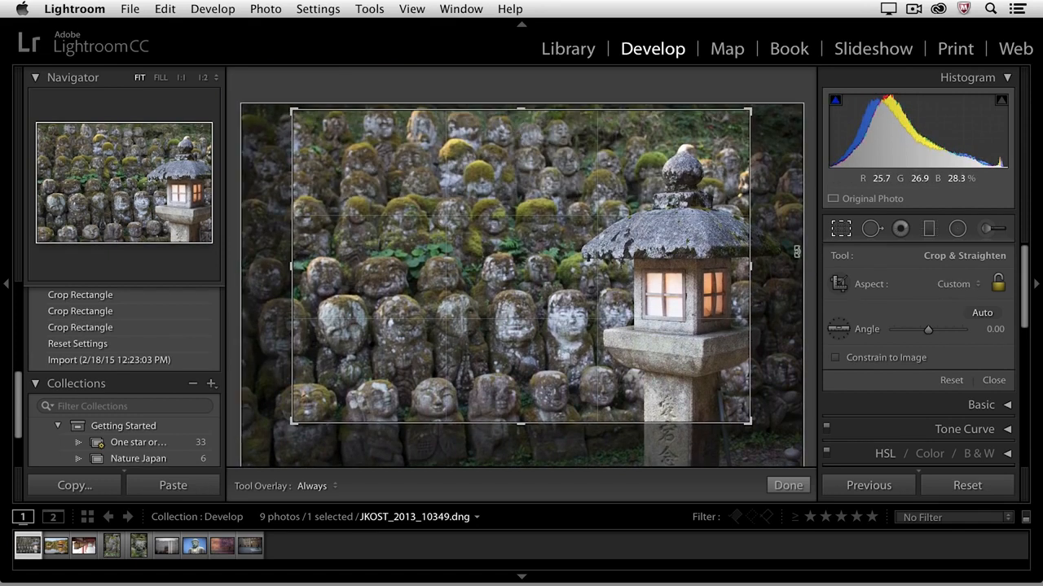
Lock the crop's aspect ratio, set it to 2 x 3 / 4 x 6 and apply the crop.
left_click(998, 287)
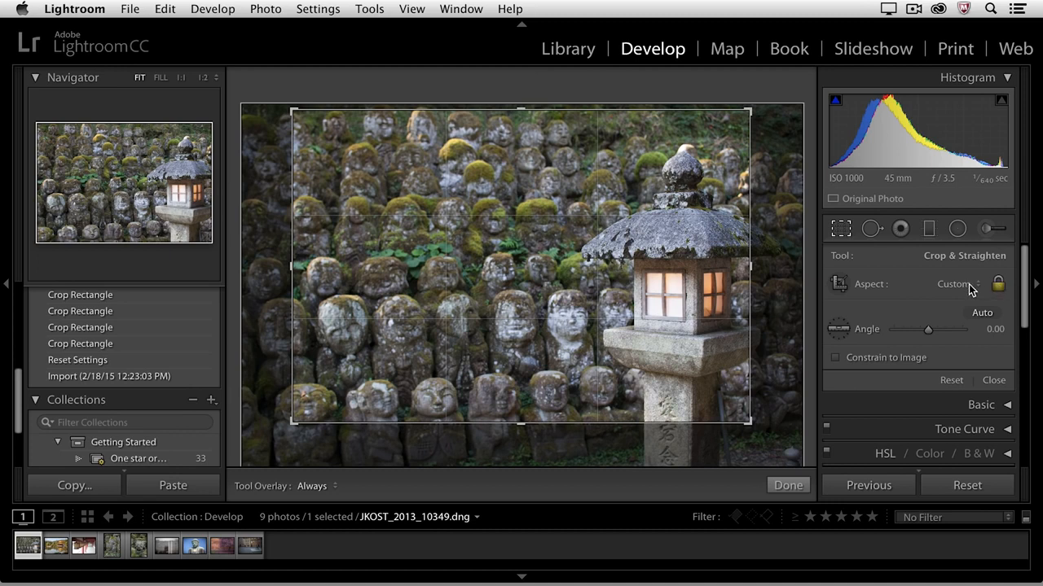
left_click(968, 284)
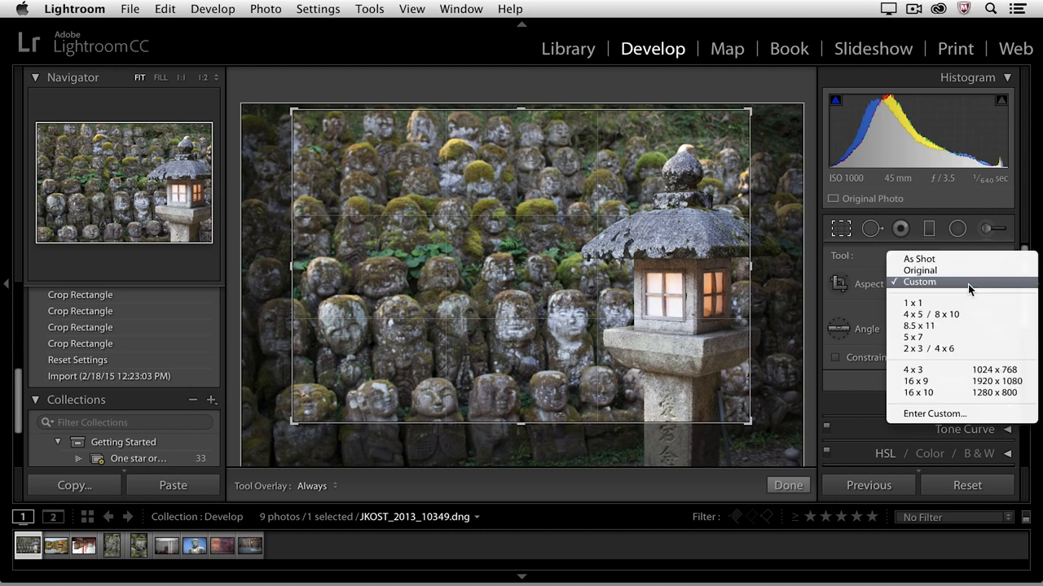
left_click(969, 348)
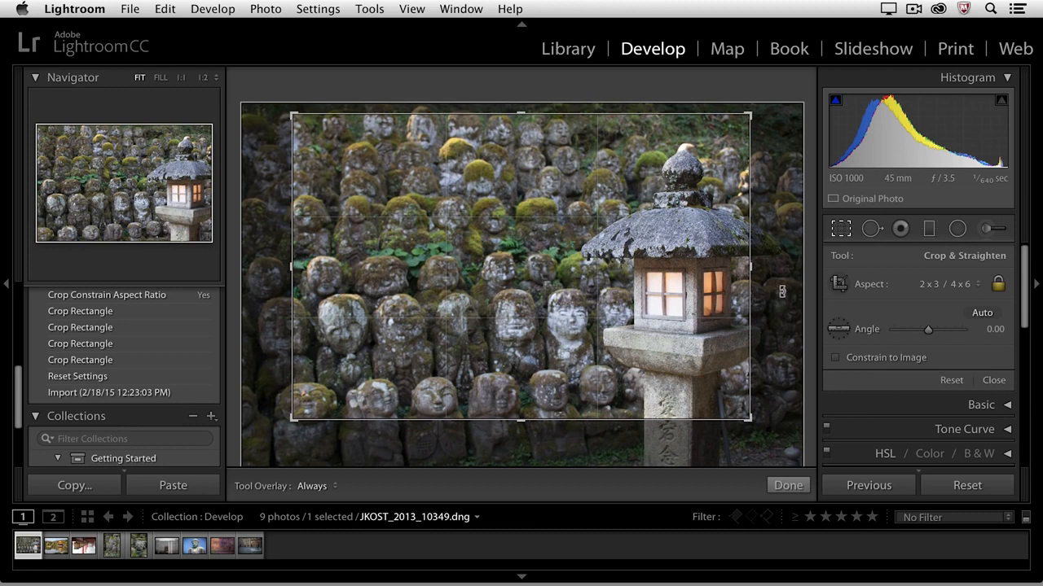
key("Return")
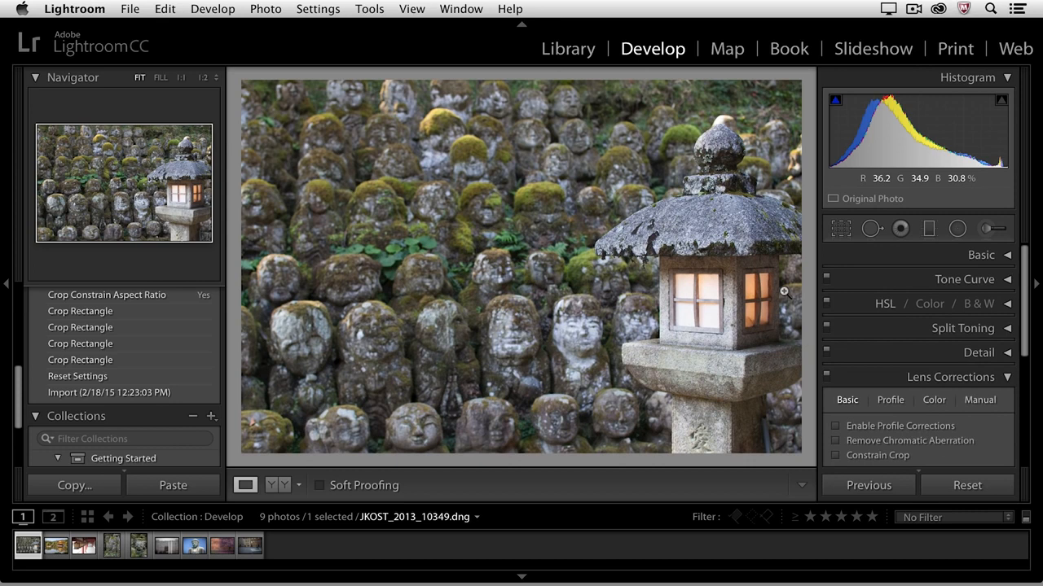
Reopen the crop, enlarge it from the lower-right corner and reposition the photo within the frame.
key("r")
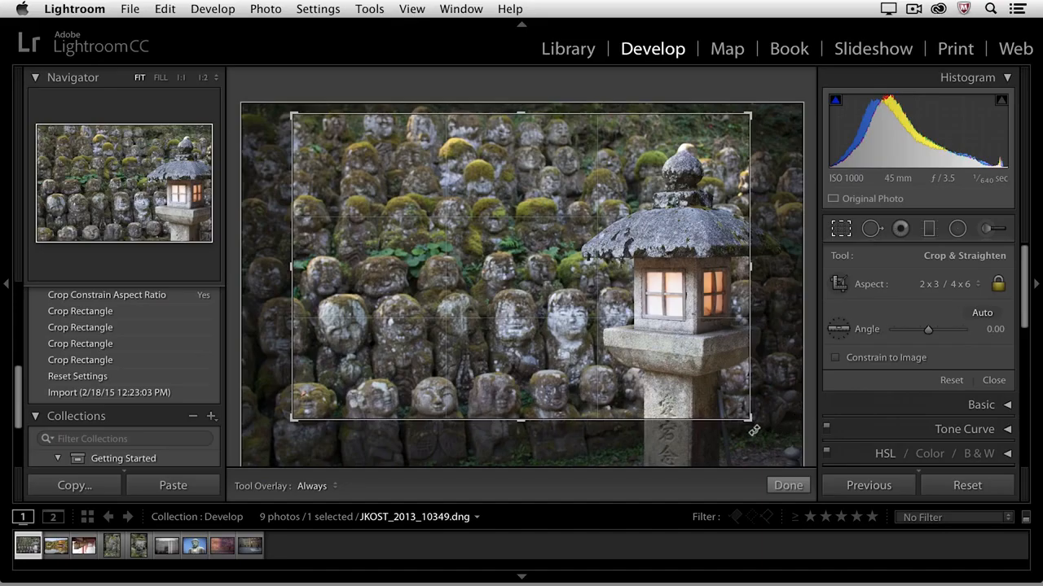
left_click_drag(755, 427, 775, 444)
left_click_drag(707, 380, 720, 362)
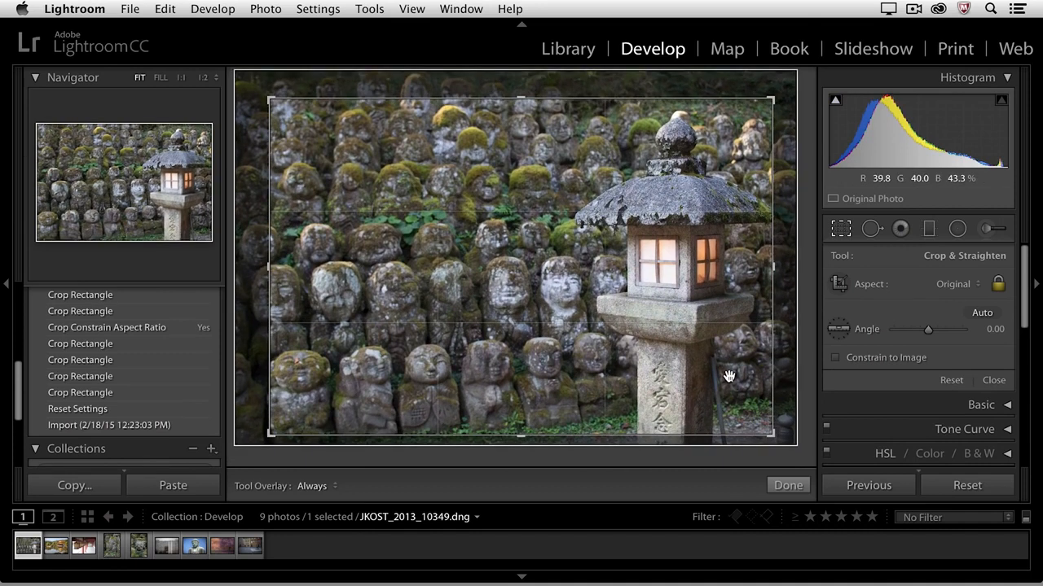
Rotate the crop to an angle of -10.44, readjust it to -2.64 and finally -0.43, enlarging the frame along the way.
left_click_drag(928, 330, 920, 329)
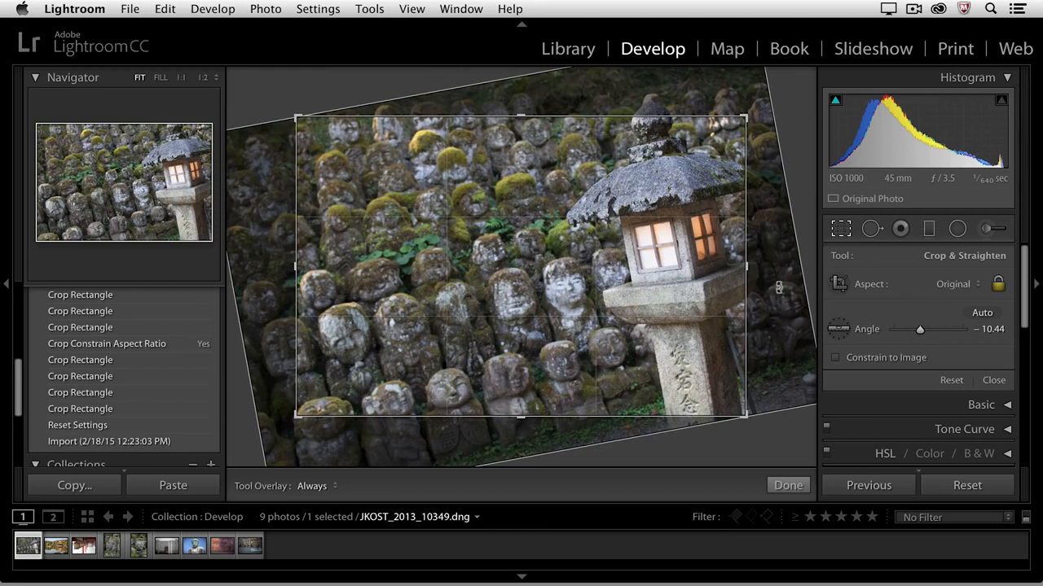
left_click_drag(778, 287, 750, 172)
left_click_drag(733, 116, 758, 88)
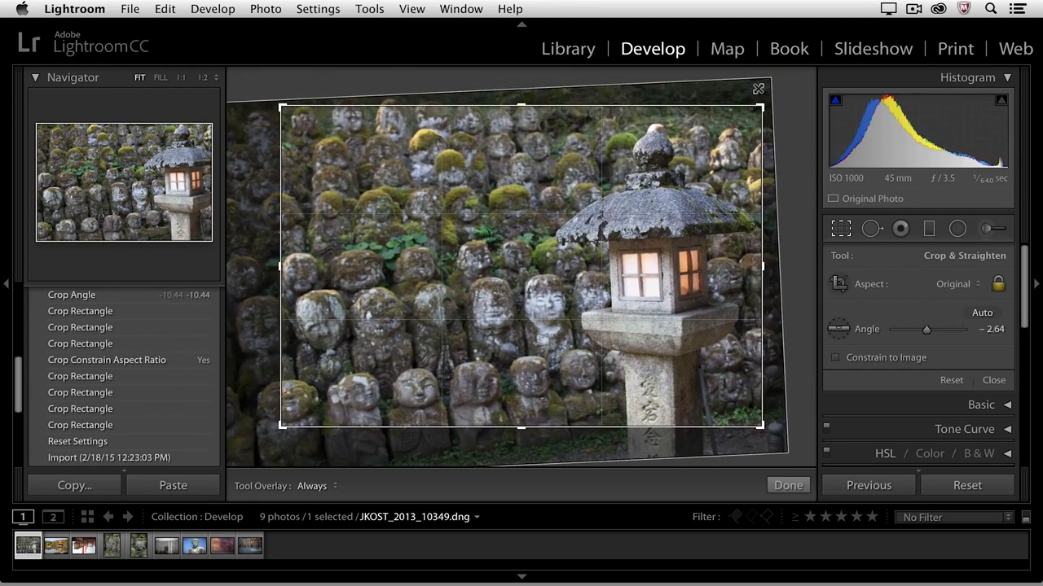
left_click_drag(282, 427, 272, 435)
left_click_drag(248, 400, 244, 386)
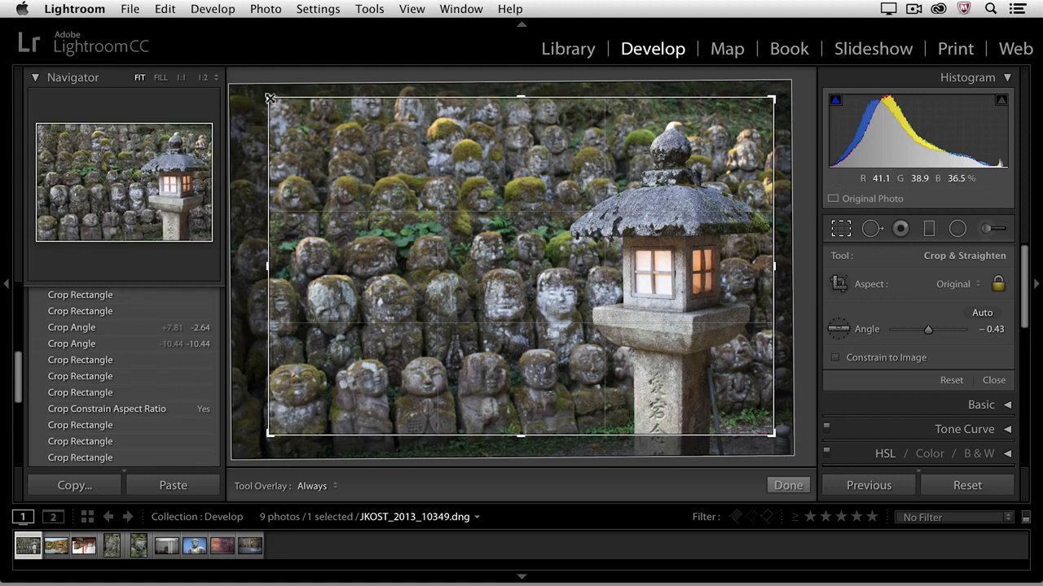
Change the crop to portrait orientation around the lantern and back to landscape, by resizing the frame and by swapping its orientation.
left_click_drag(269, 96, 397, 87)
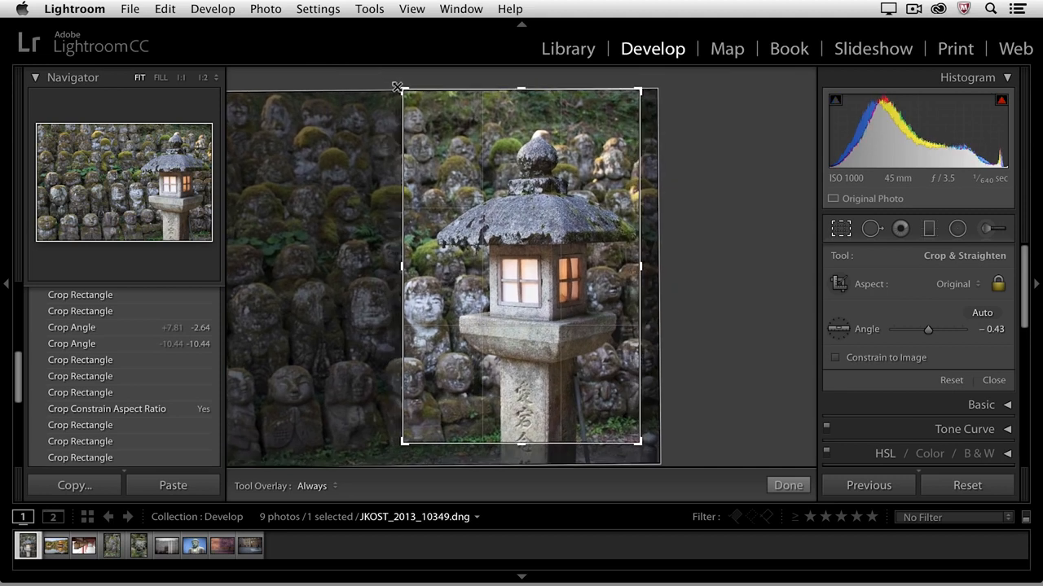
left_click_drag(397, 87, 398, 87)
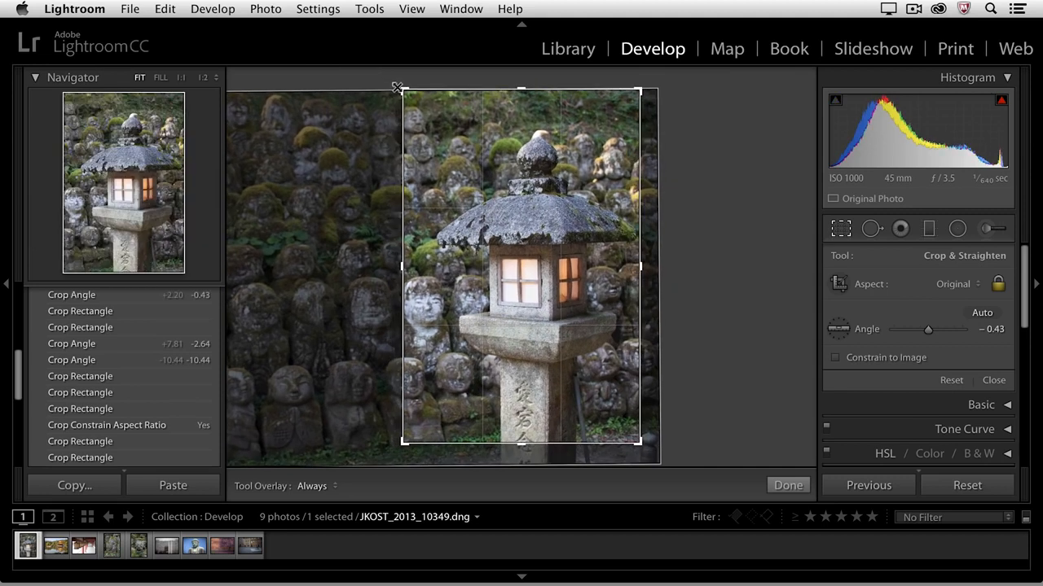
left_click_drag(404, 91, 269, 94)
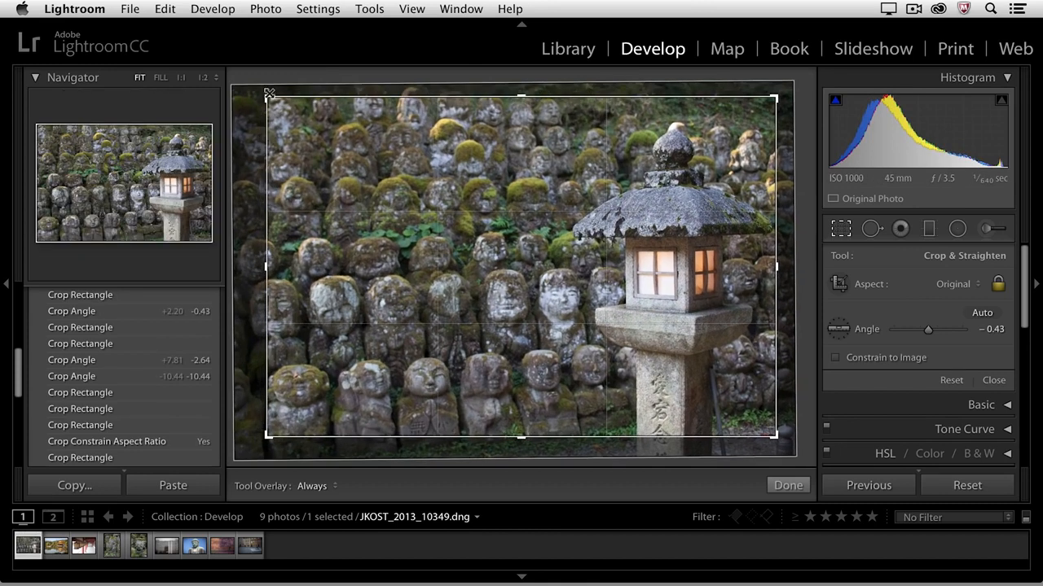
key("x")
key("x")
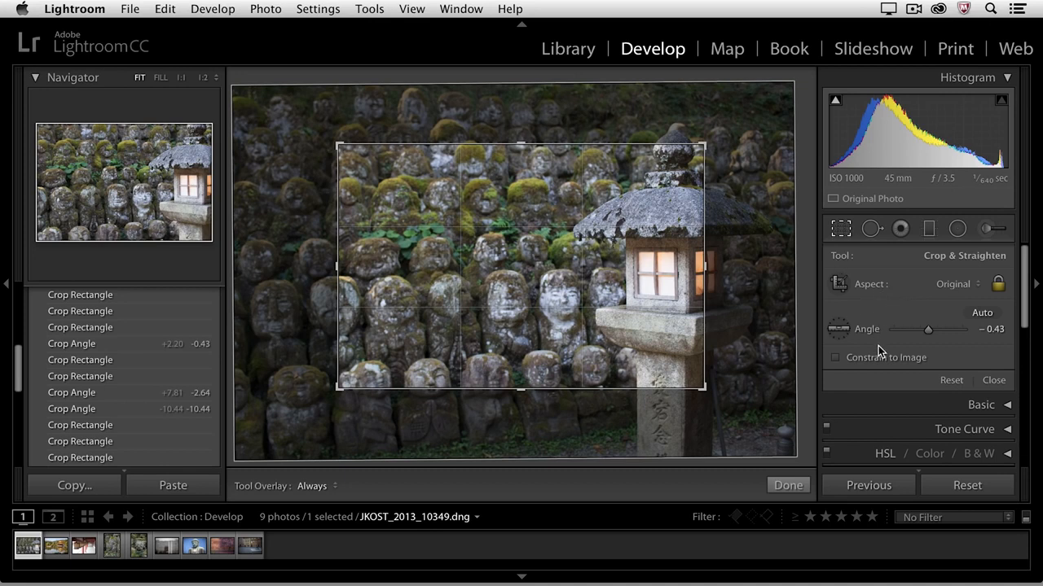
Reset the crop, crop the photo slightly in from its edges with an unconstrained ratio, reposition the image and apply the crop.
left_click(952, 381)
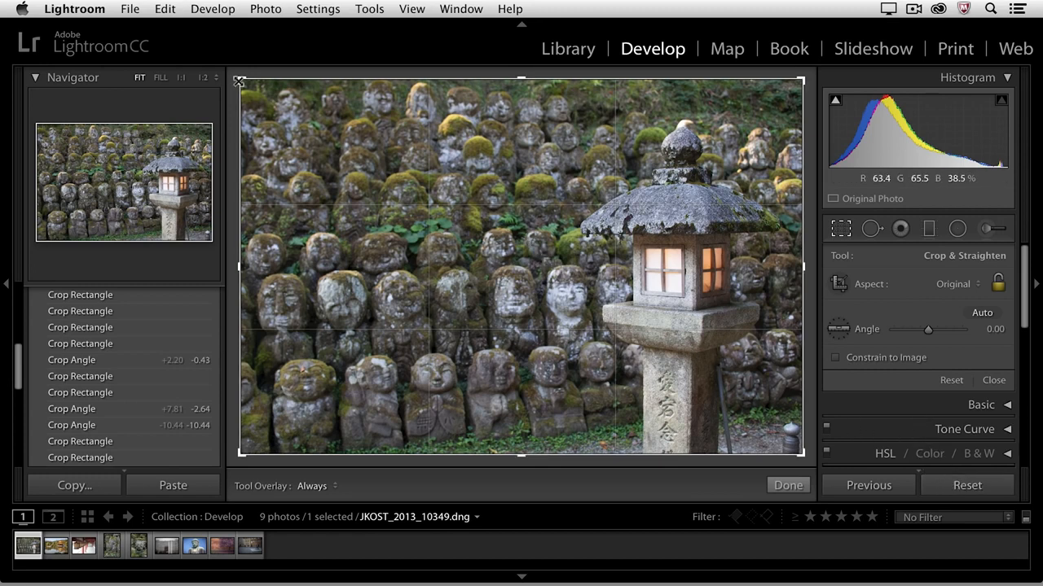
left_click_drag(238, 80, 263, 111)
left_click_drag(481, 216, 506, 234)
key("Return")
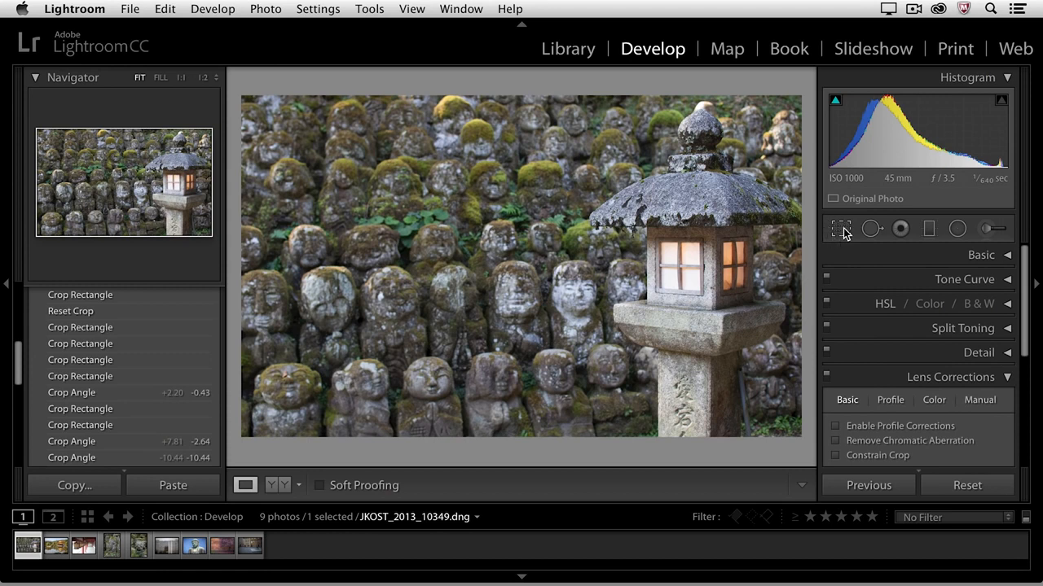
Reopen the crop and cycle through the crop guide overlays until the Thirds guide returns.
left_click(842, 229)
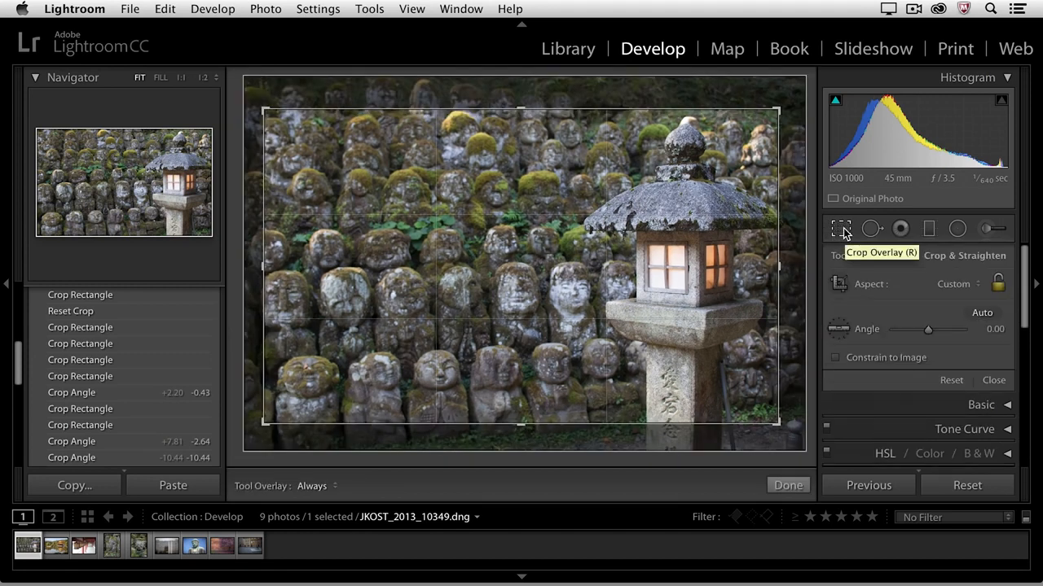
left_click(371, 10)
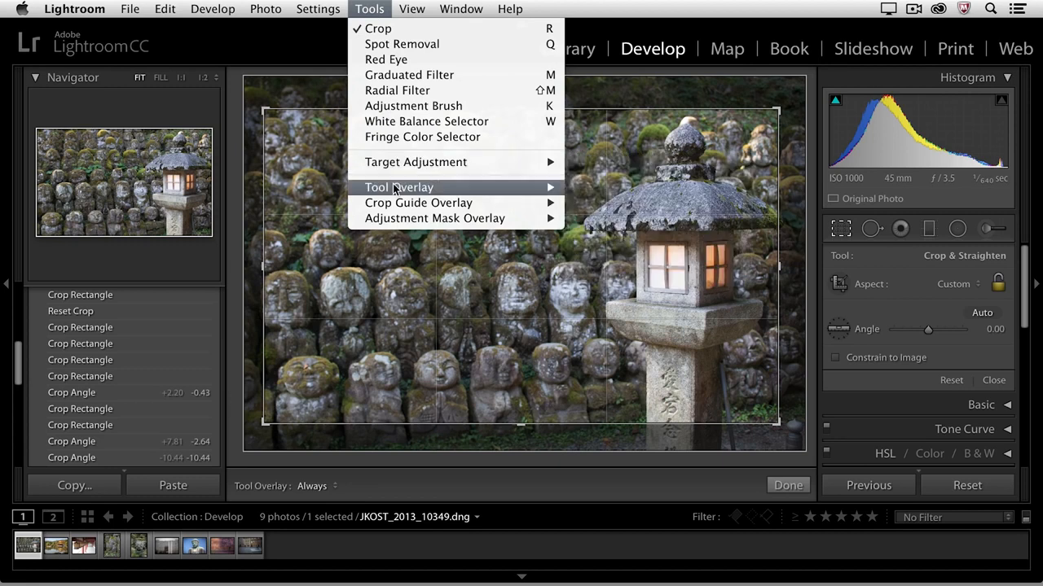
mouse_move(399, 208)
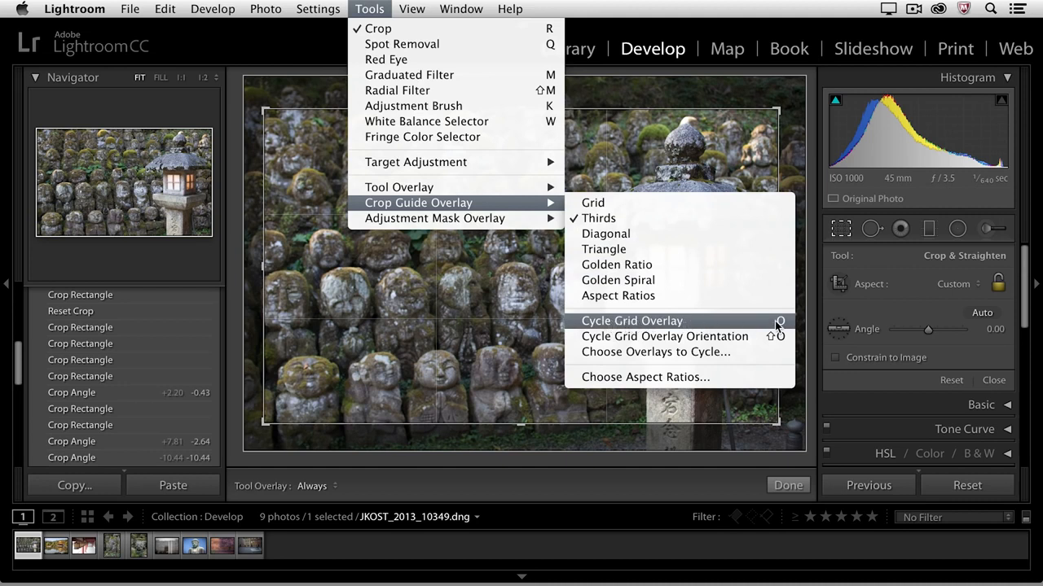
left_click(500, 320)
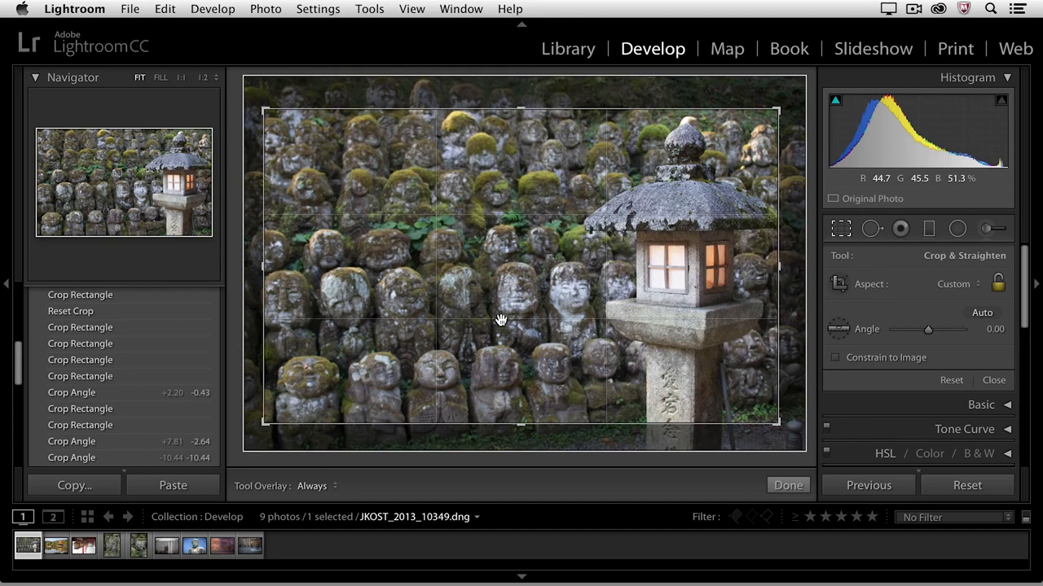
key("o")
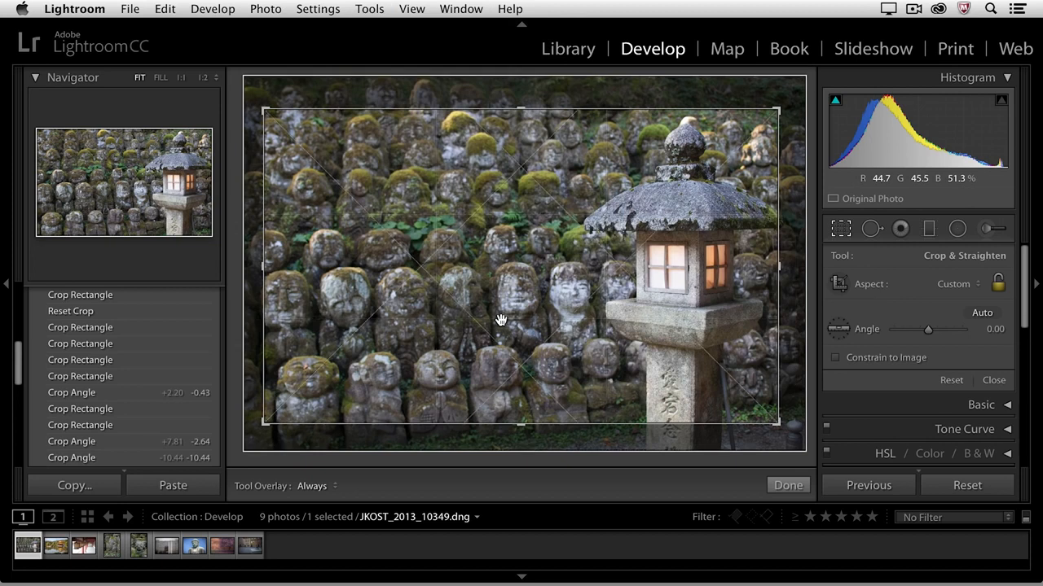
key("o")
key("o")
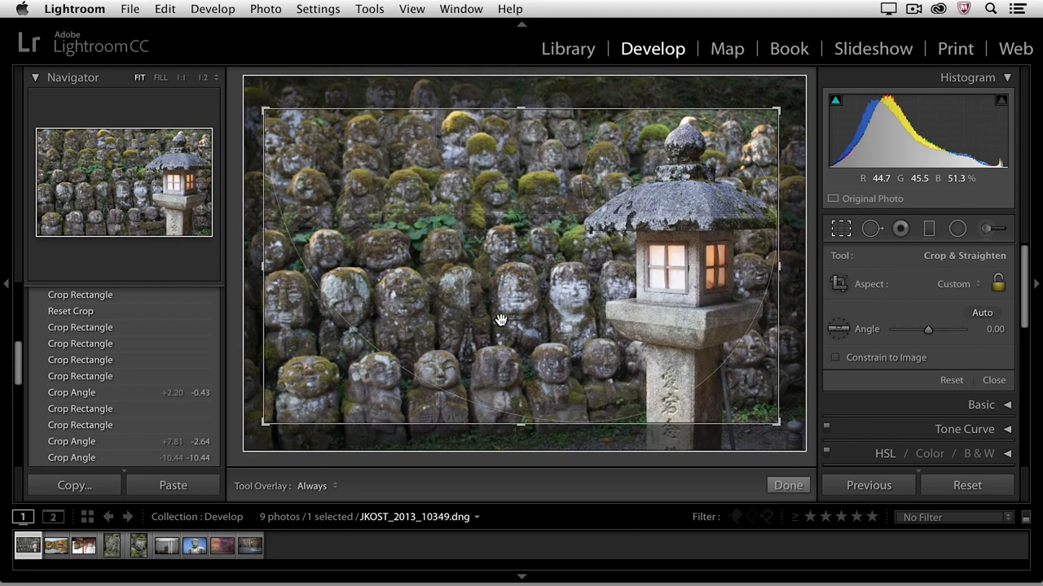
key("o")
key("o")
key("o")
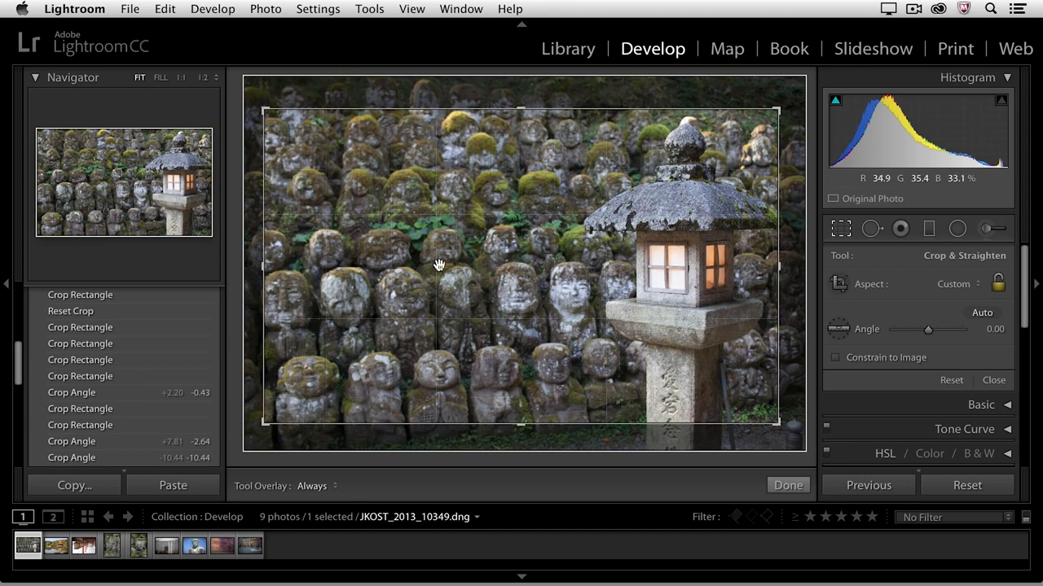
Set the tool overlay to Auto Show and resize the crop from its upper-right corner to a 16 x 10 ratio.
left_click_drag(776, 112, 779, 100)
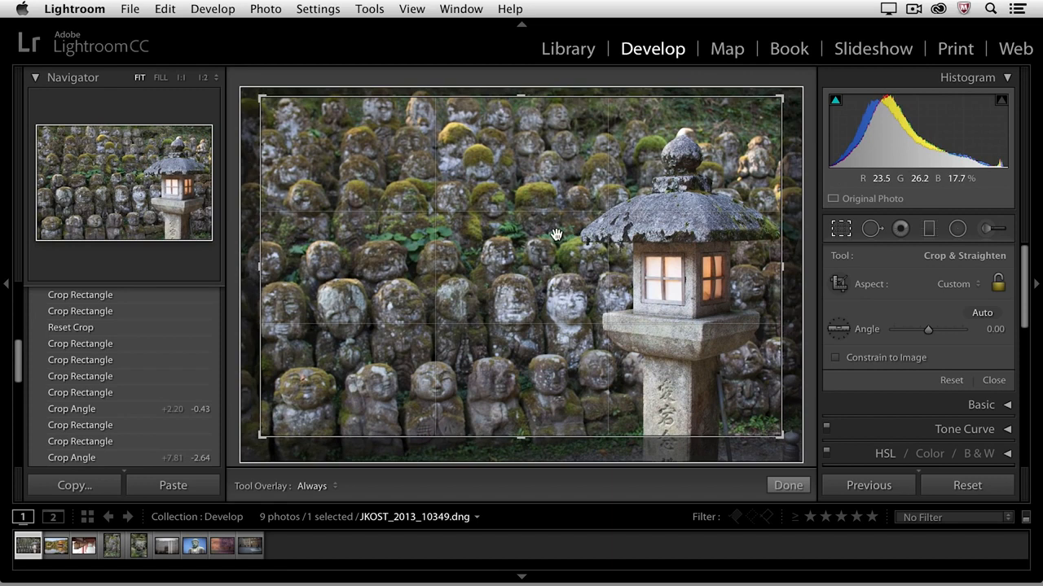
left_click(368, 9)
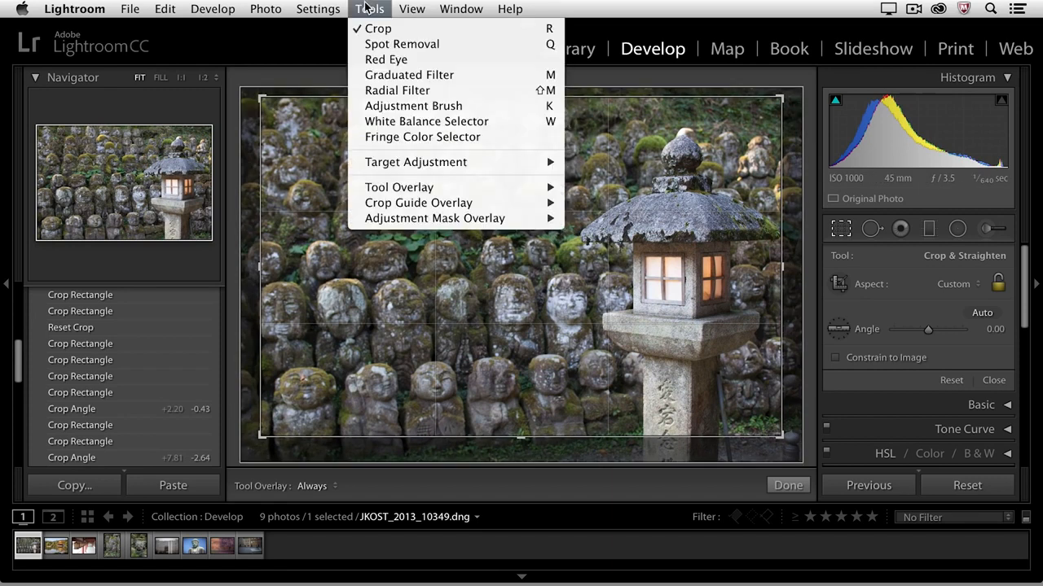
mouse_move(387, 190)
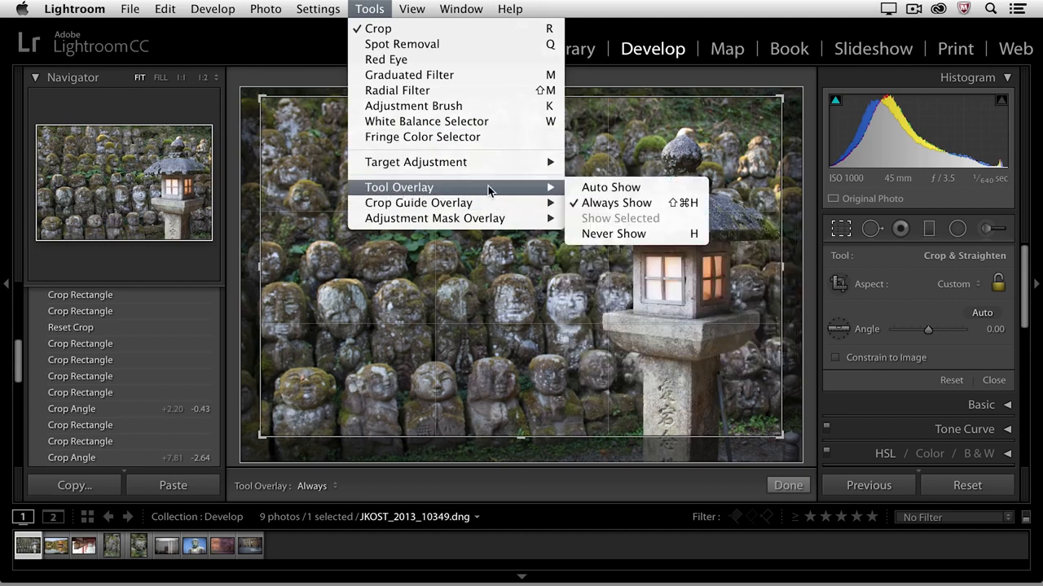
left_click(610, 188)
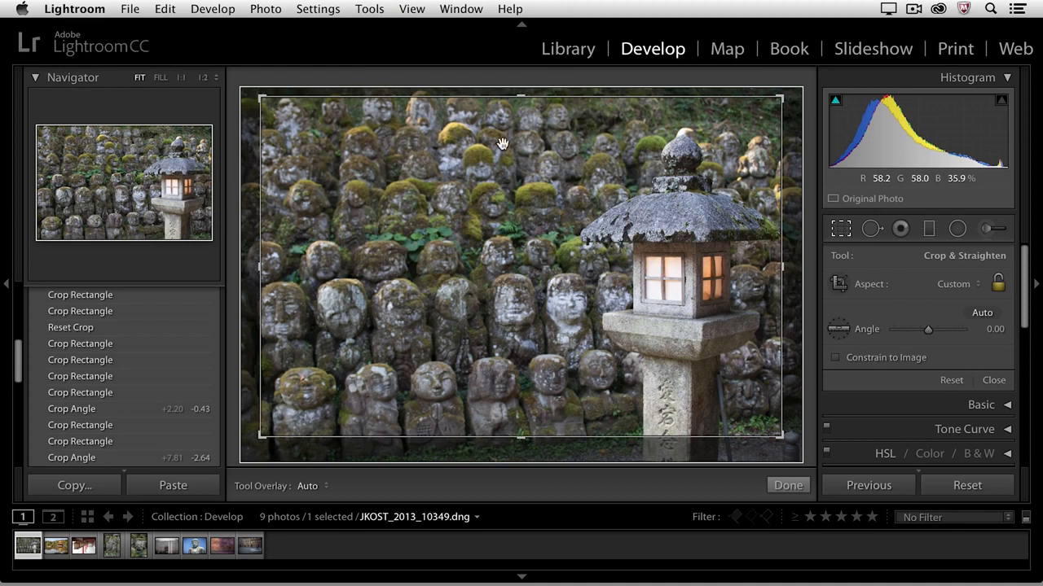
mouse_move(780, 98)
left_mouse_down()
mouse_move(682, 107)
mouse_move(803, 109)
mouse_move(782, 103)
left_mouse_up()
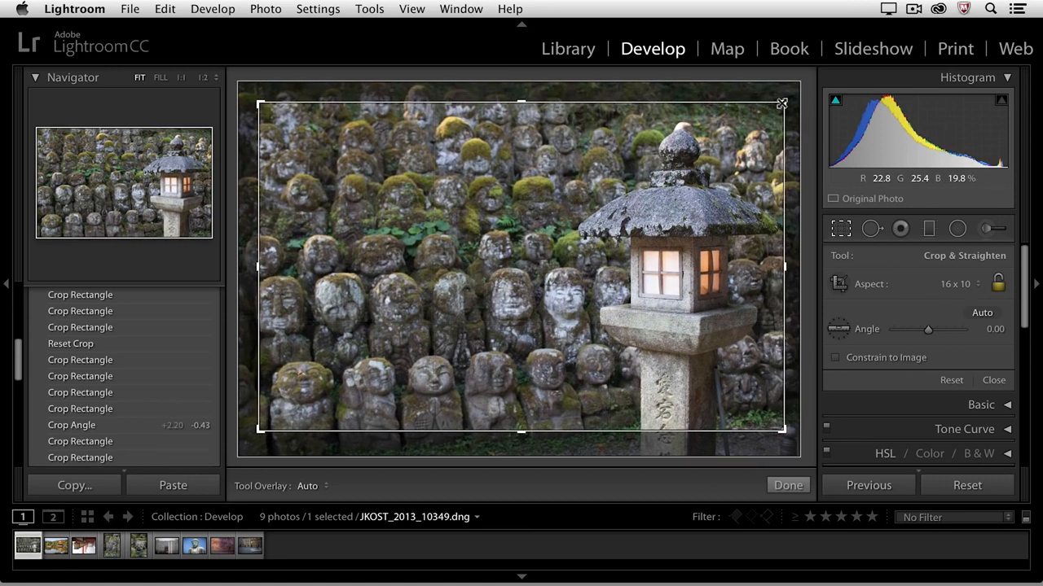